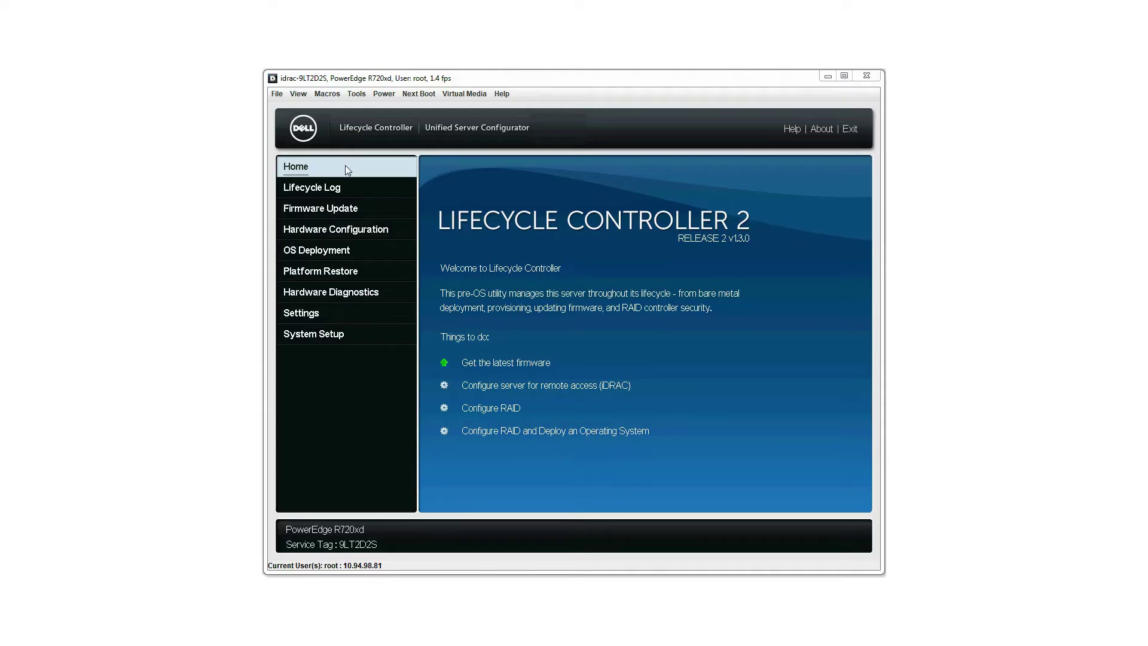
Step: Connect virtual media and browse to the Desktop folder for a CD/DVD image
{"action": "left_click", "coordinate": [464, 93]}
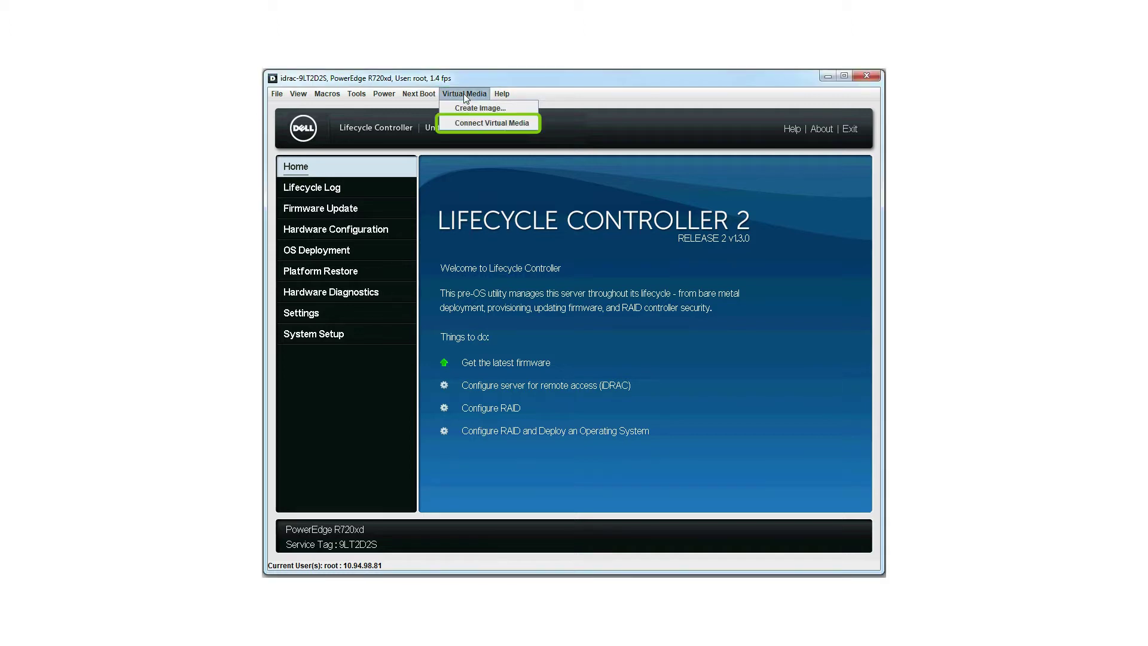
{"action": "left_click", "coordinate": [467, 126]}
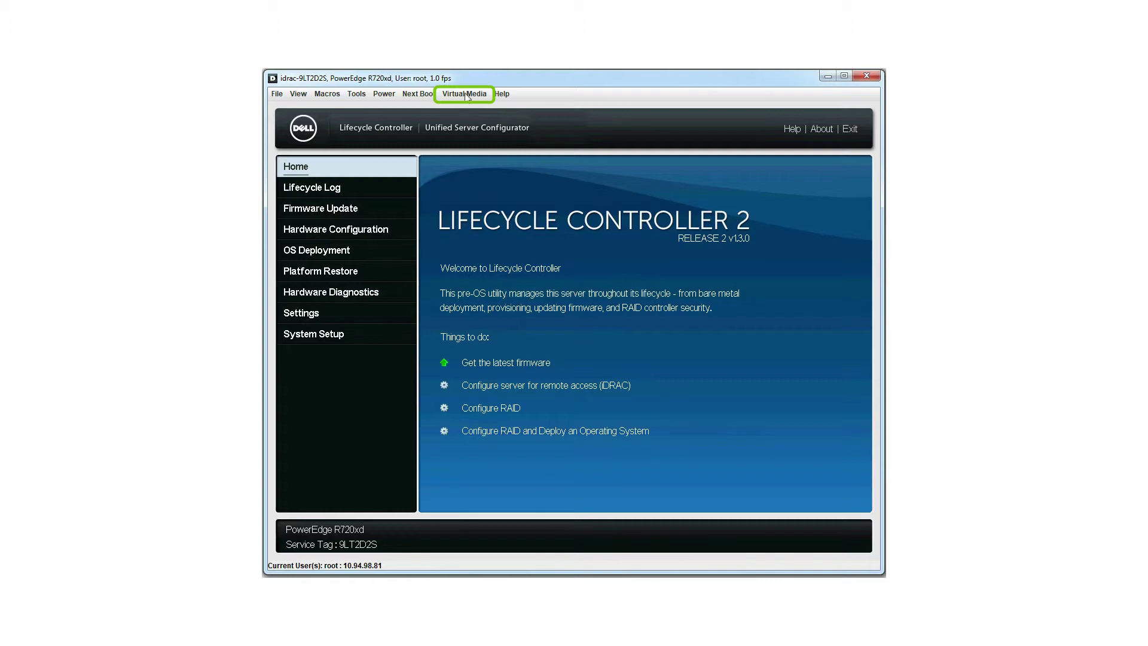
{"action": "left_click", "coordinate": [467, 96]}
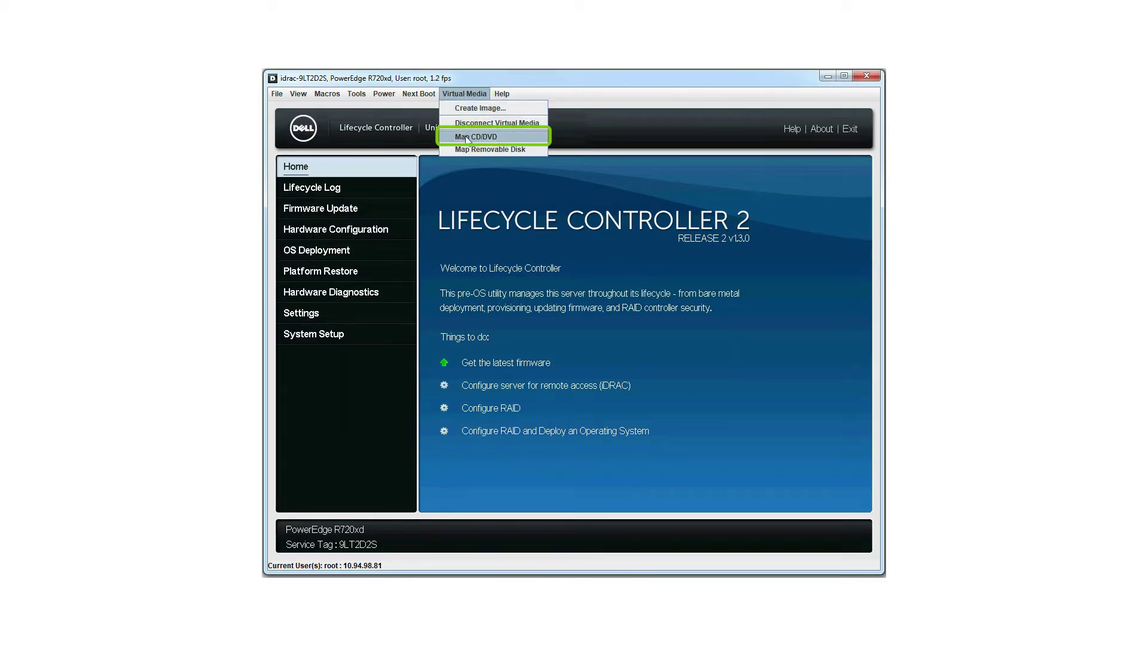
{"action": "left_click", "coordinate": [466, 137]}
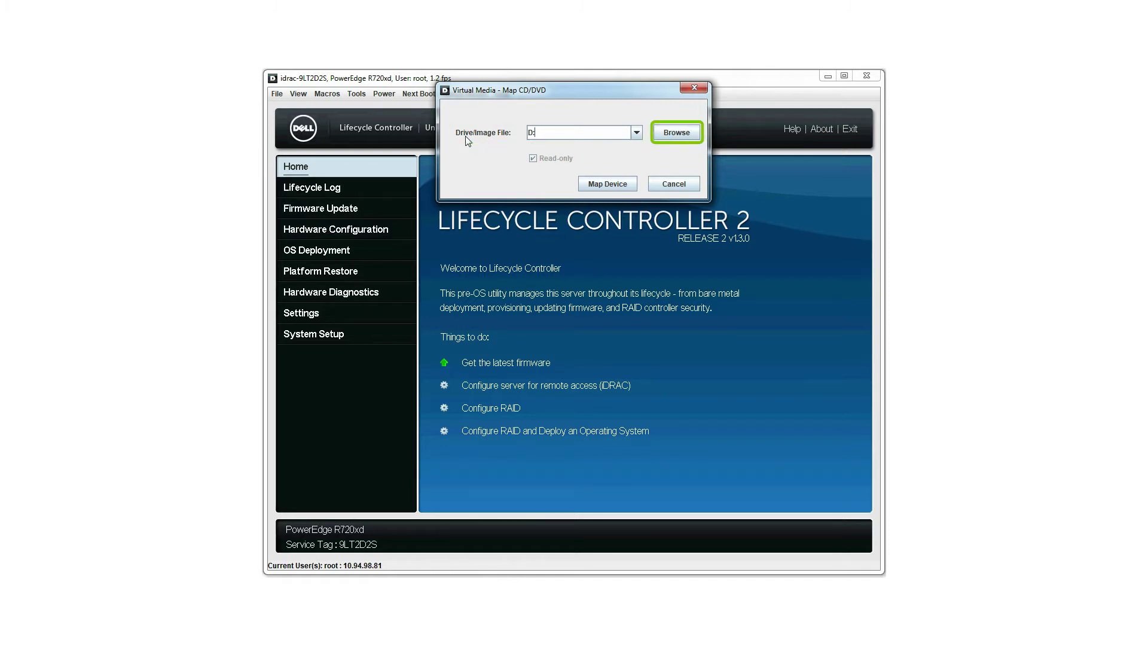
{"action": "left_click", "coordinate": [678, 134]}
{"action": "left_click", "coordinate": [624, 247]}
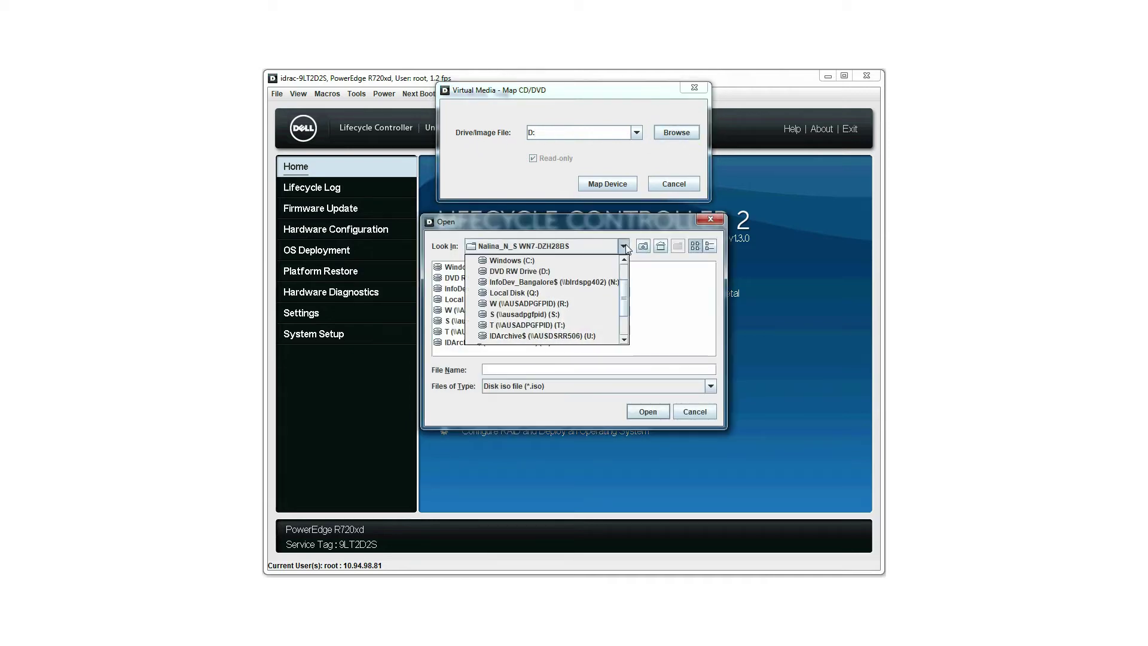
{"action": "left_click", "coordinate": [624, 259]}
{"action": "left_click", "coordinate": [624, 259]}
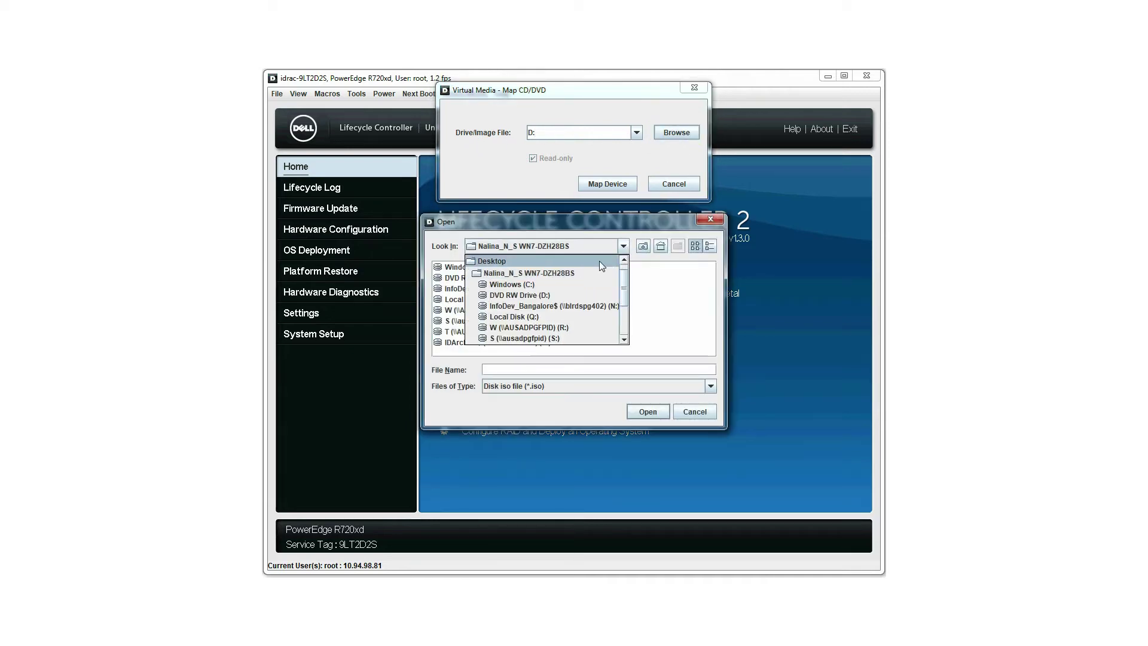
{"action": "left_click", "coordinate": [599, 261]}
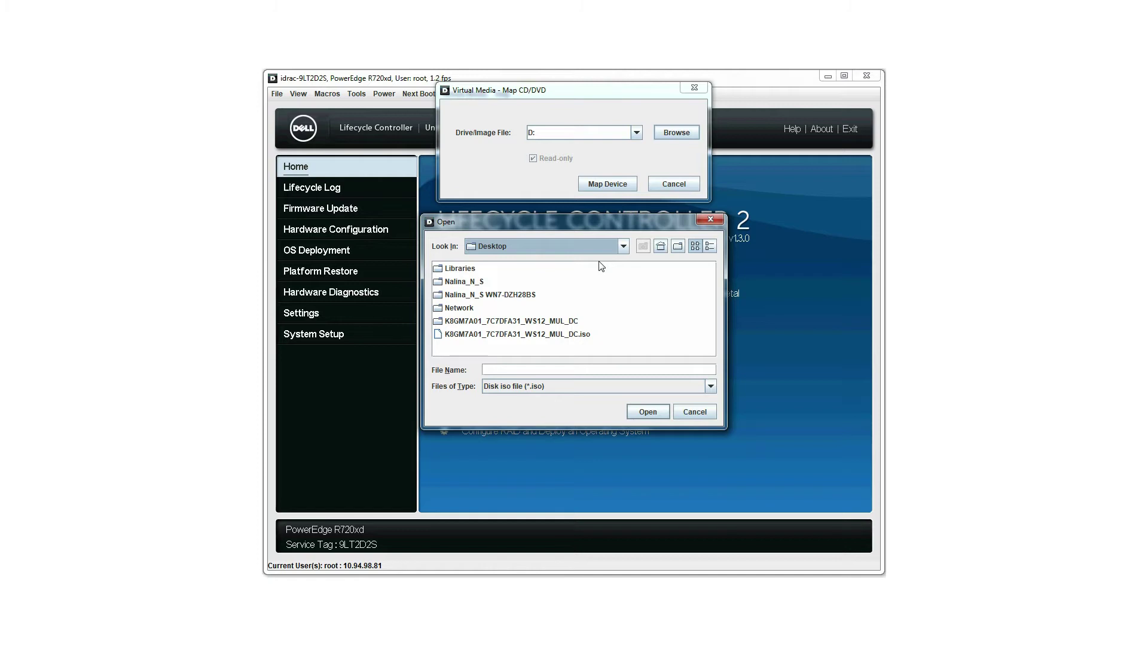
Step: Map K8GM7A01_7C7DFA31_WS12_MUL_DC.iso as the virtual CD/DVD and verify it is mapped
{"action": "left_click", "coordinate": [535, 335]}
{"action": "left_click", "coordinate": [645, 410]}
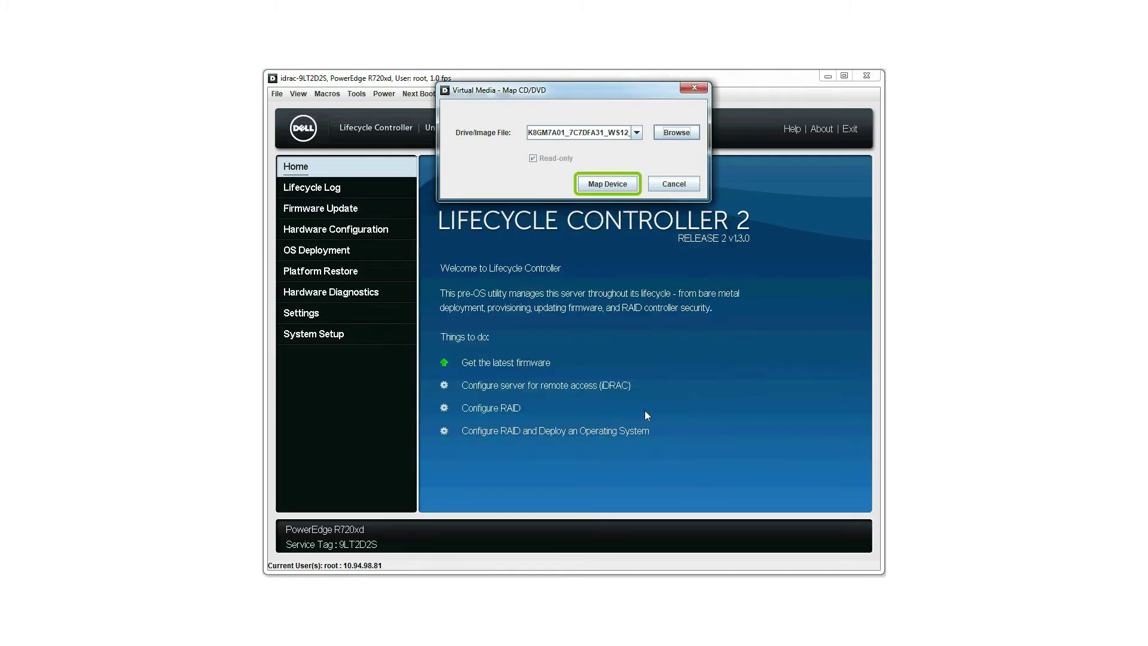
{"action": "left_click", "coordinate": [616, 187]}
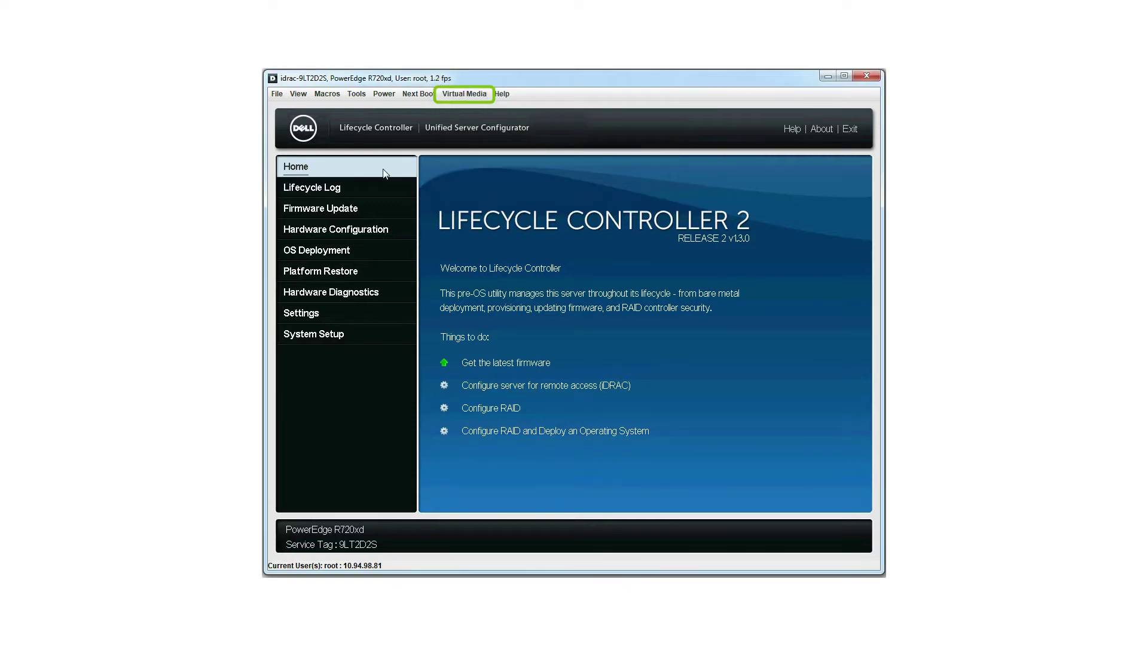
{"action": "left_click", "coordinate": [454, 94]}
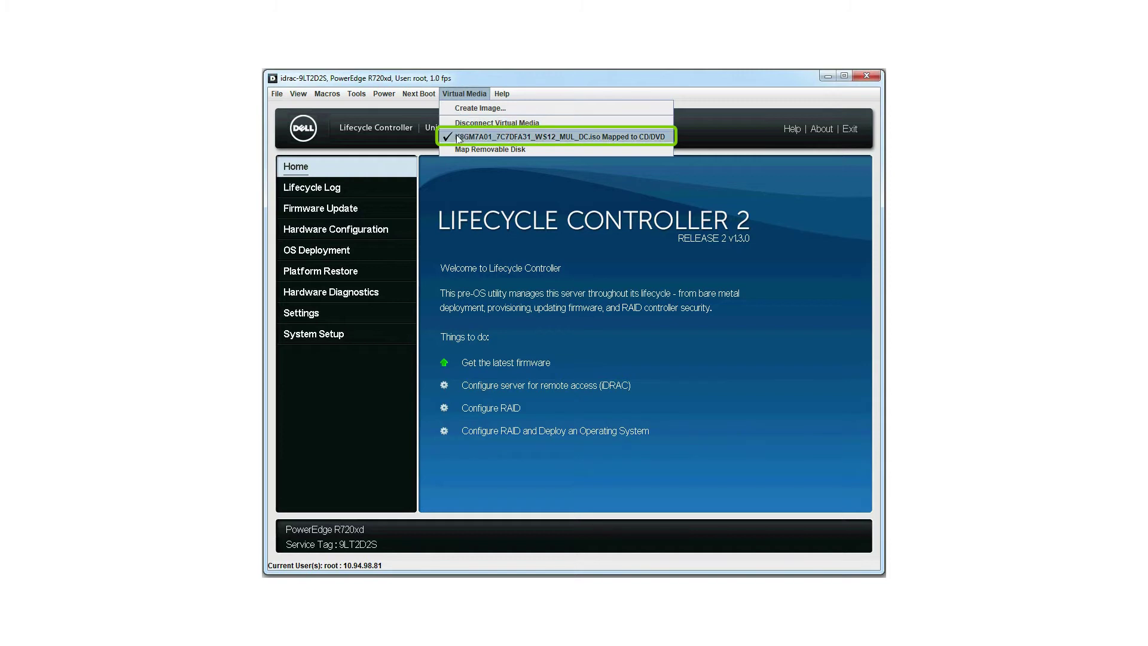
{"action": "left_click", "coordinate": [375, 172]}
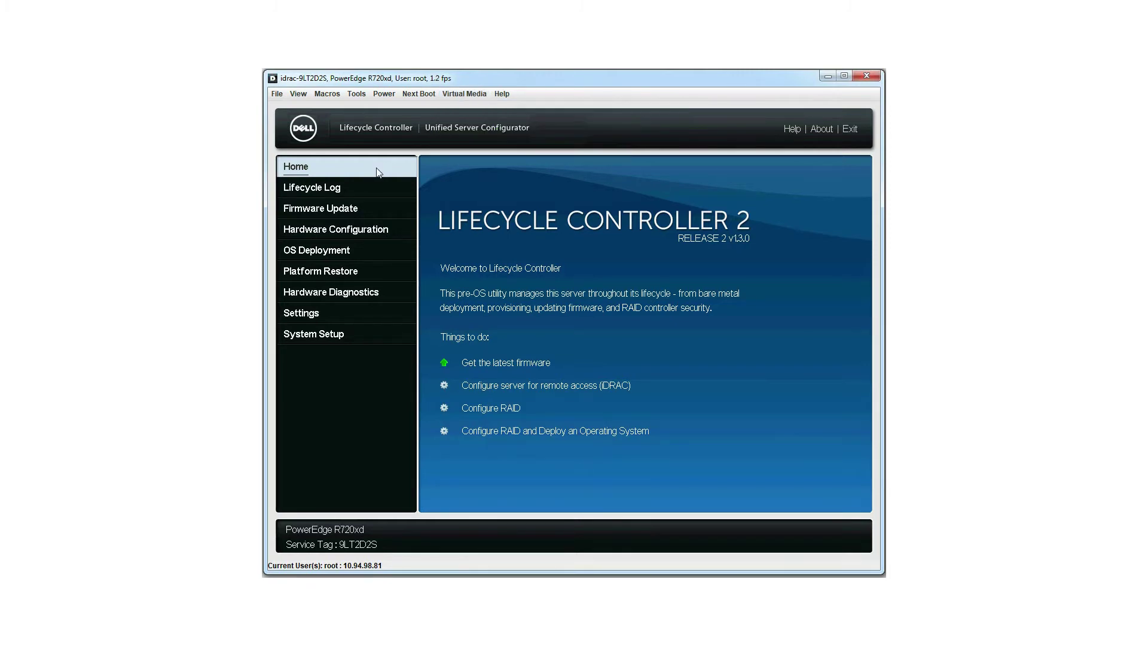
Step: Launch Deploy OS, choose Go Directly to OS Deployment, and advance to operating system selection
{"action": "left_click", "coordinate": [351, 250]}
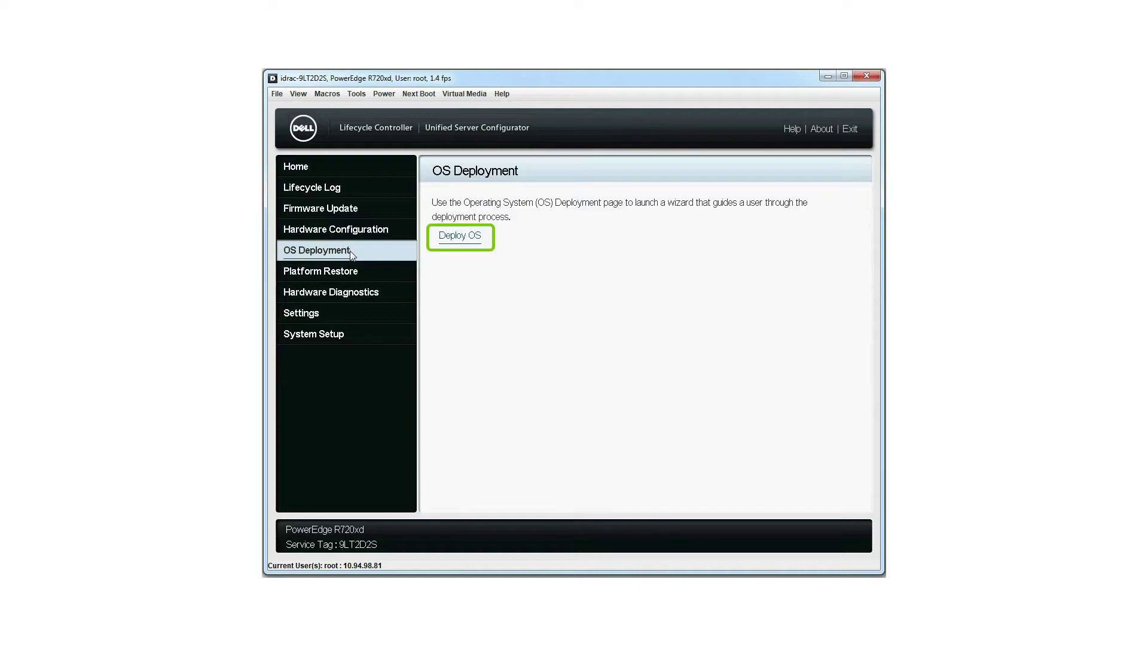
{"action": "left_click", "coordinate": [457, 237]}
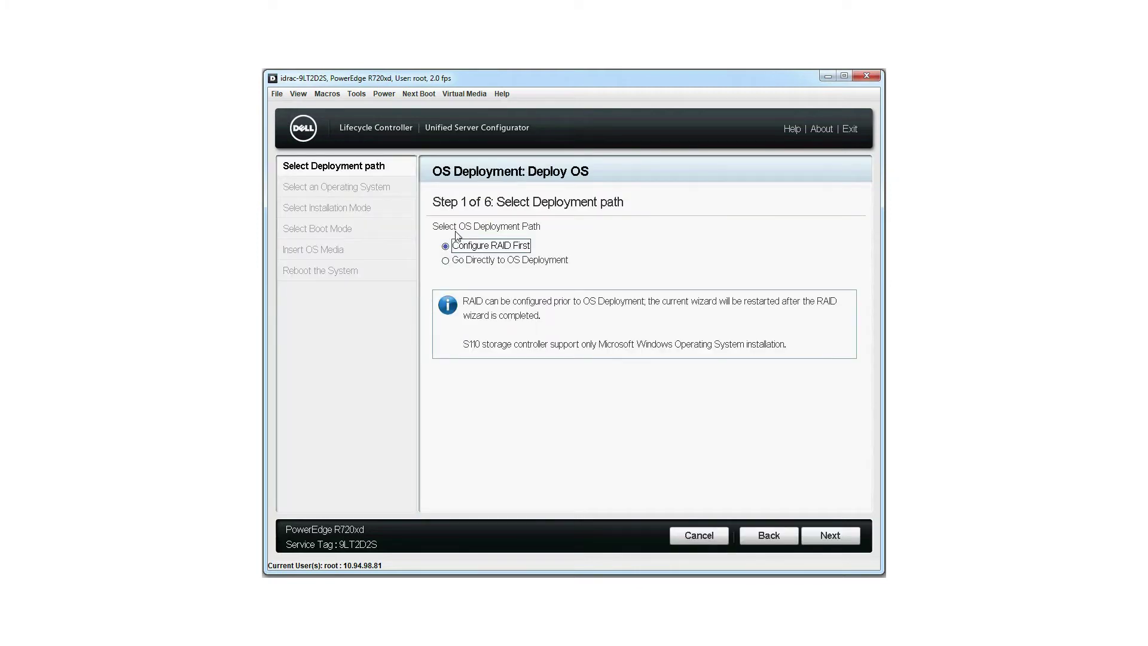
{"action": "left_click", "coordinate": [446, 262]}
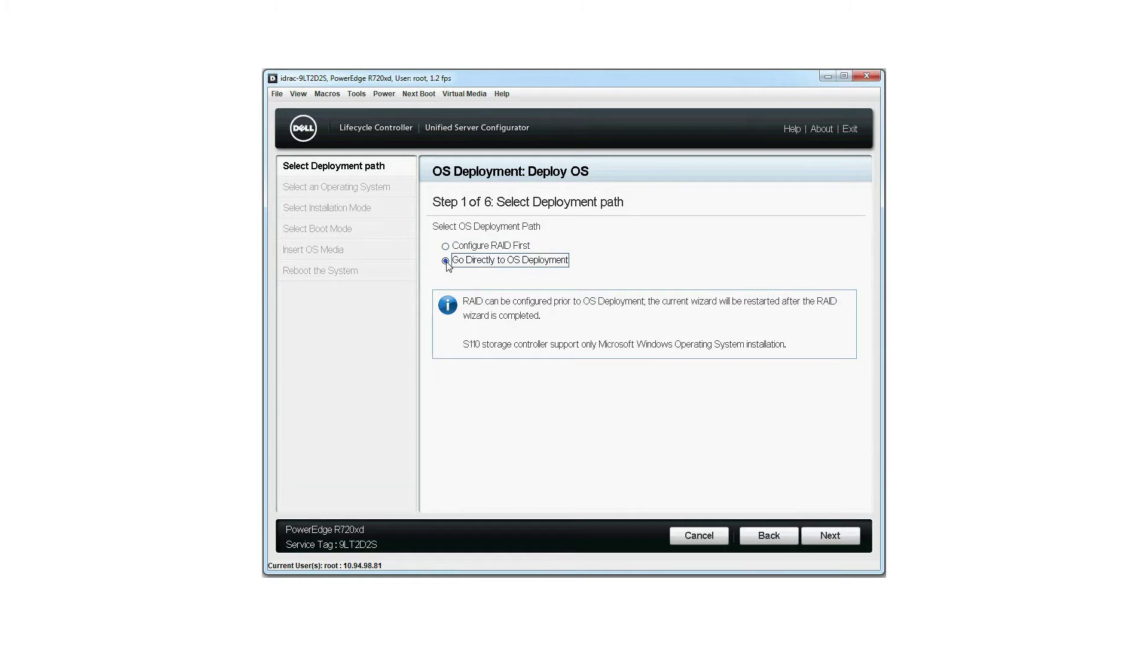
{"action": "left_click", "coordinate": [831, 534]}
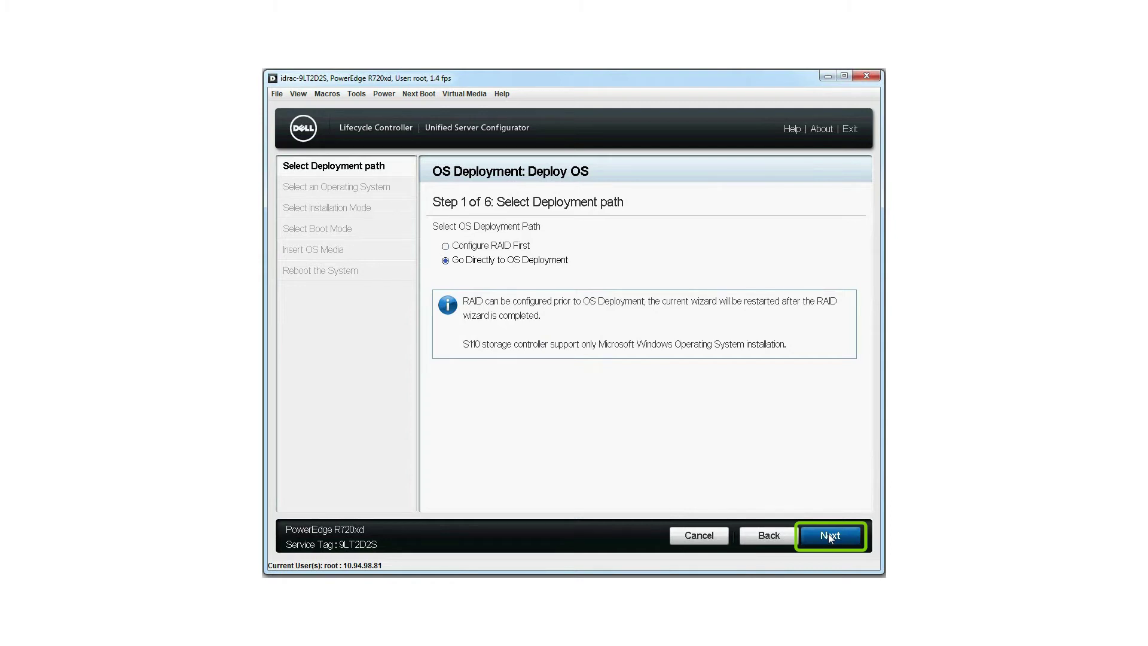
{"action": "left_click", "coordinate": [829, 534]}
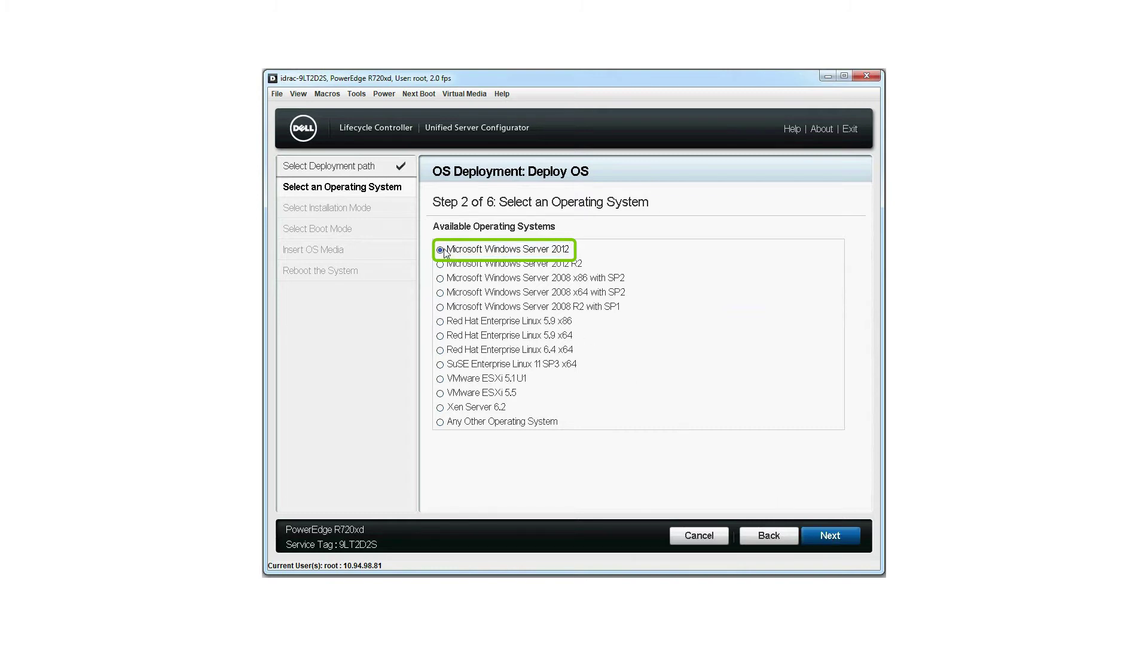
Step: Proceed with Microsoft Windows Server 2012 selected as the operating system
{"action": "left_click", "coordinate": [831, 535]}
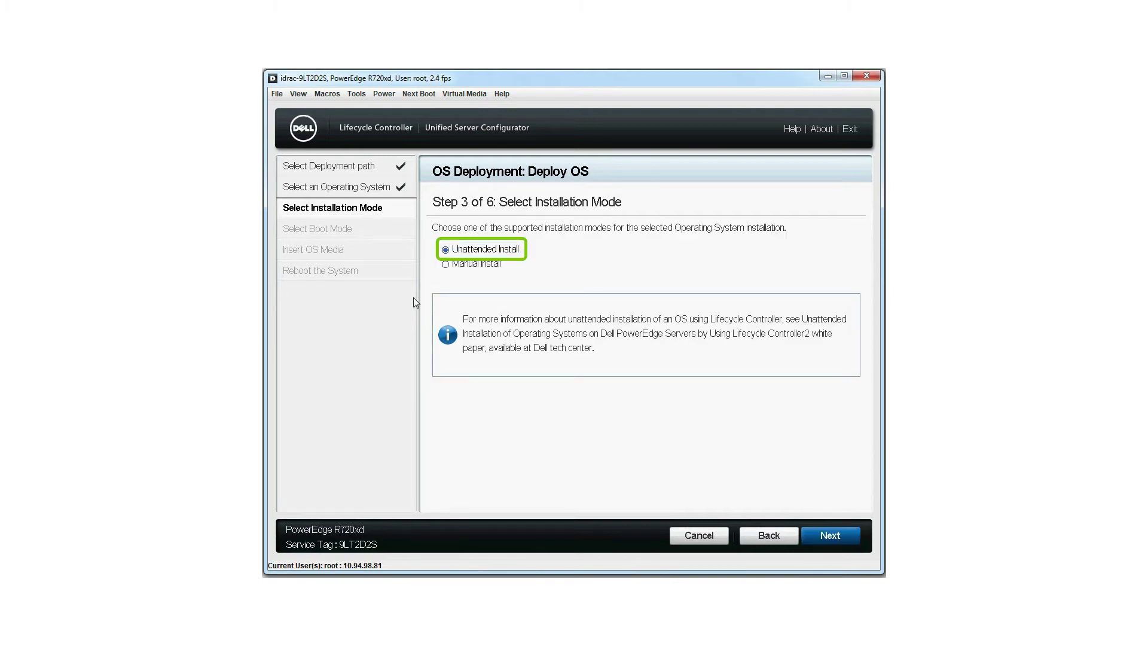
Step: Keep Unattended Install, select a CIFS network share and enter the share at 10.94.197.35
{"action": "left_click", "coordinate": [828, 536]}
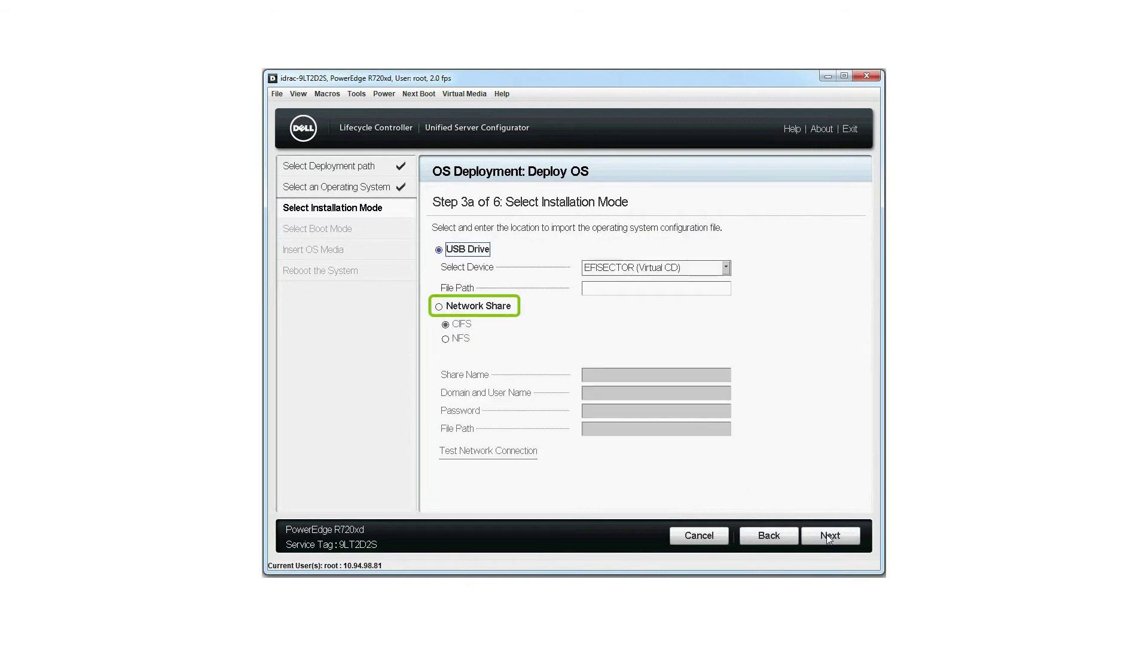
{"action": "left_click", "coordinate": [439, 307]}
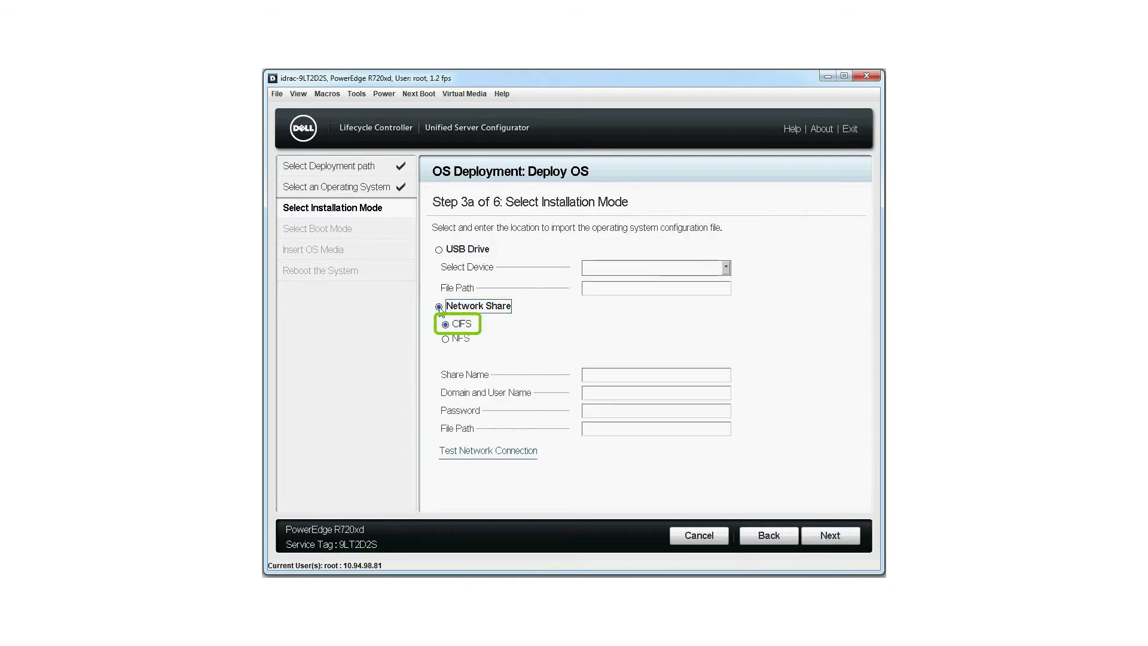
{"action": "left_click", "coordinate": [446, 325]}
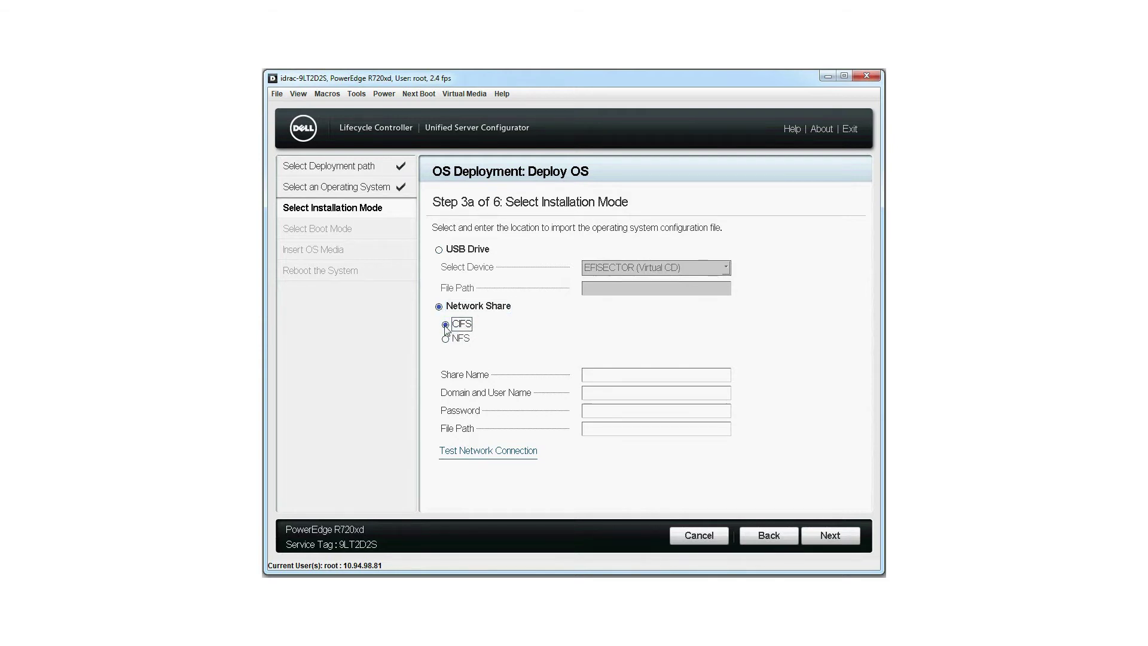
{"action": "left_click", "coordinate": [598, 376]}
{"action": "type", "text": "\\10.94.197"}
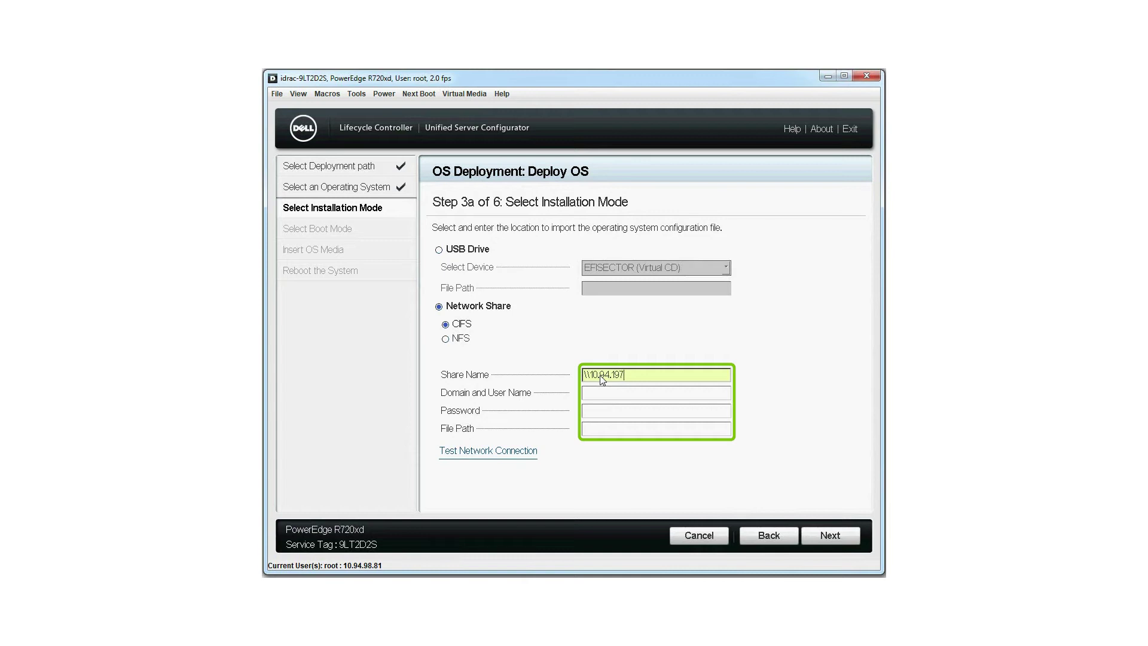
{"action": "type", "text": ".35\\vamsi"}
Step: Enter the share's user name, password and file path Autounattend_BIOS_W2012.xml, then test the connection
{"action": "left_click", "coordinate": [606, 399]}
{"action": "type", "text": "joe"}
{"action": "left_click", "coordinate": [601, 417]}
{"action": "type", "text": "***"}
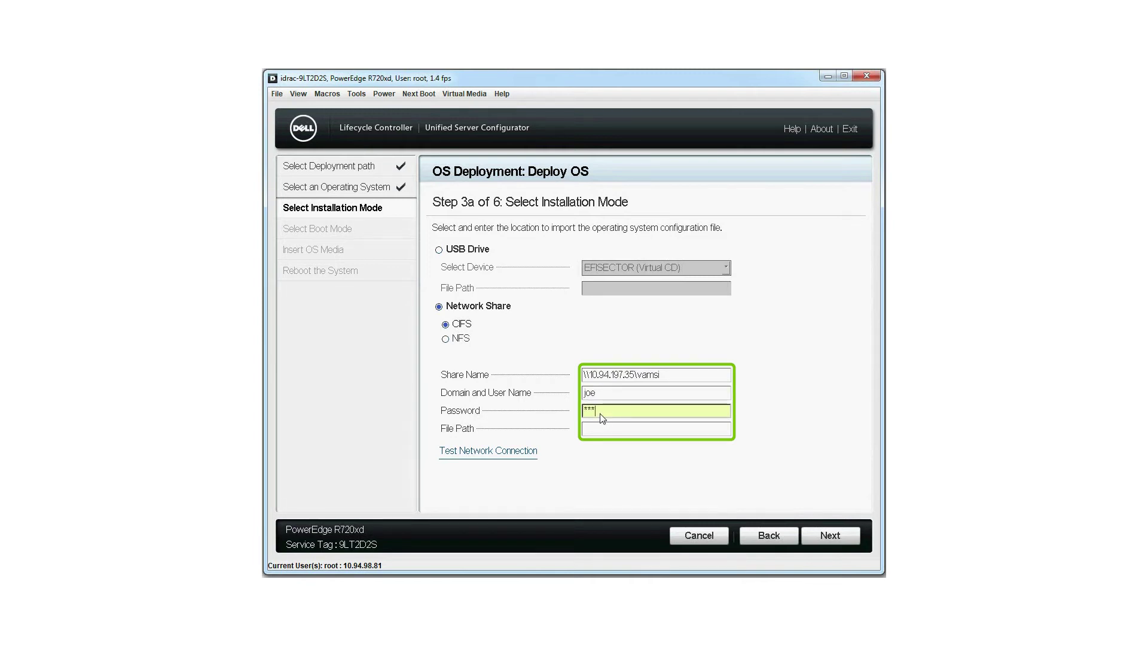
{"action": "left_click", "coordinate": [600, 430]}
{"action": "type", "text": "A"}
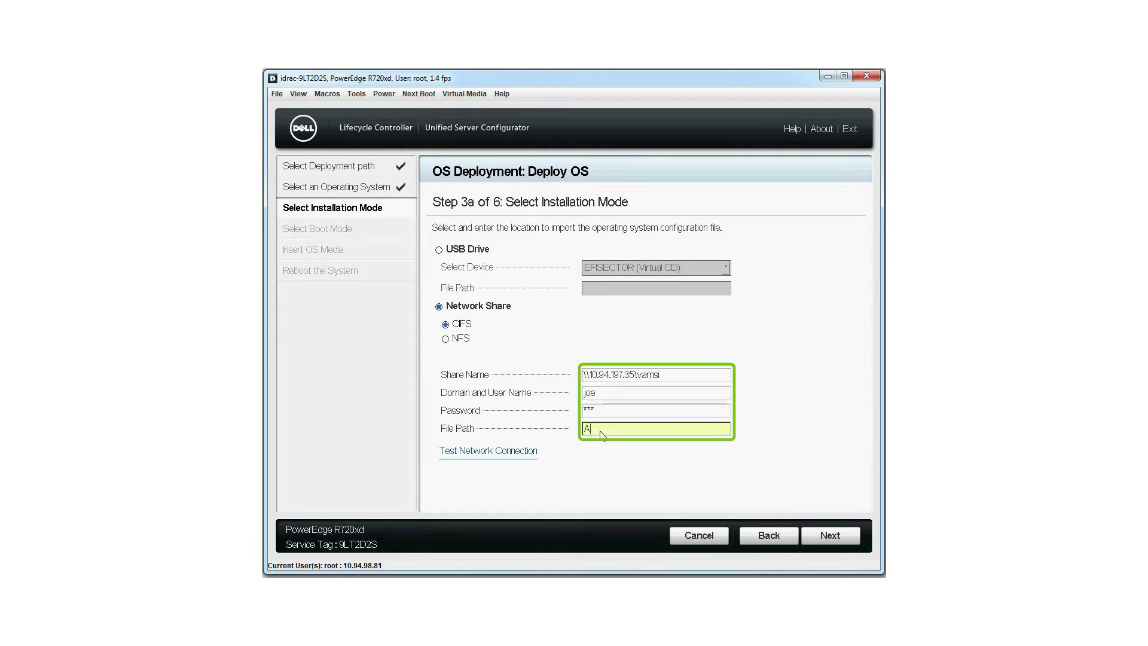
{"action": "type", "text": "utoun"}
{"action": "type", "text": "attend"}
{"action": "type", "text": "_Bl"}
{"action": "type", "text": "OS_"}
{"action": "type", "text": "W2012.xml"}
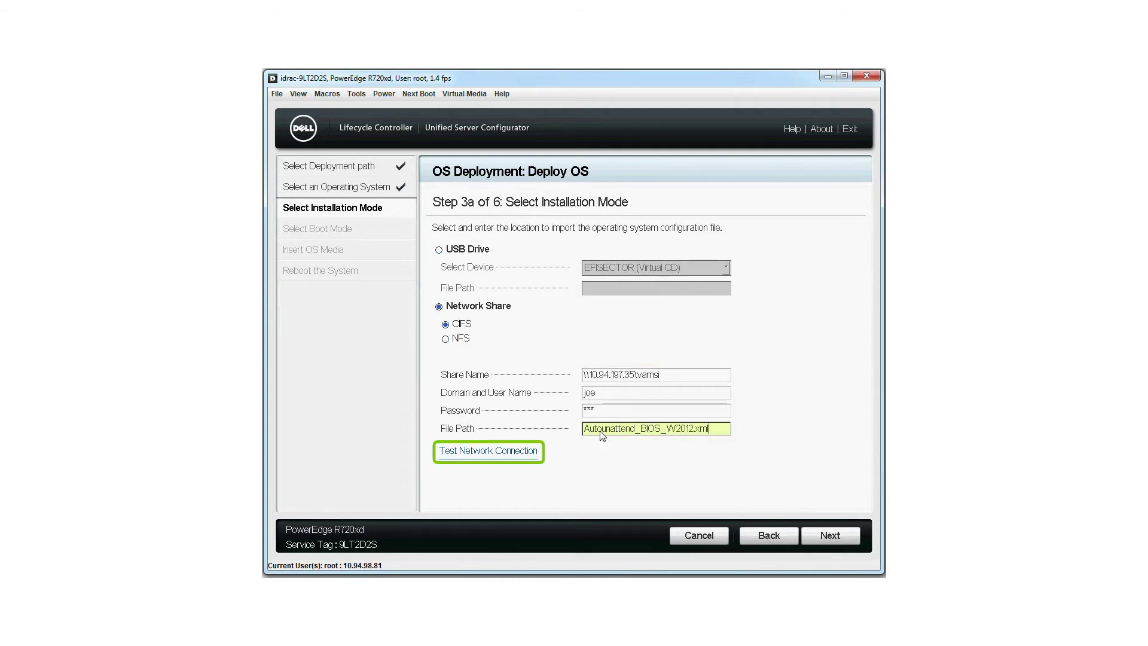
{"action": "left_click", "coordinate": [518, 450]}
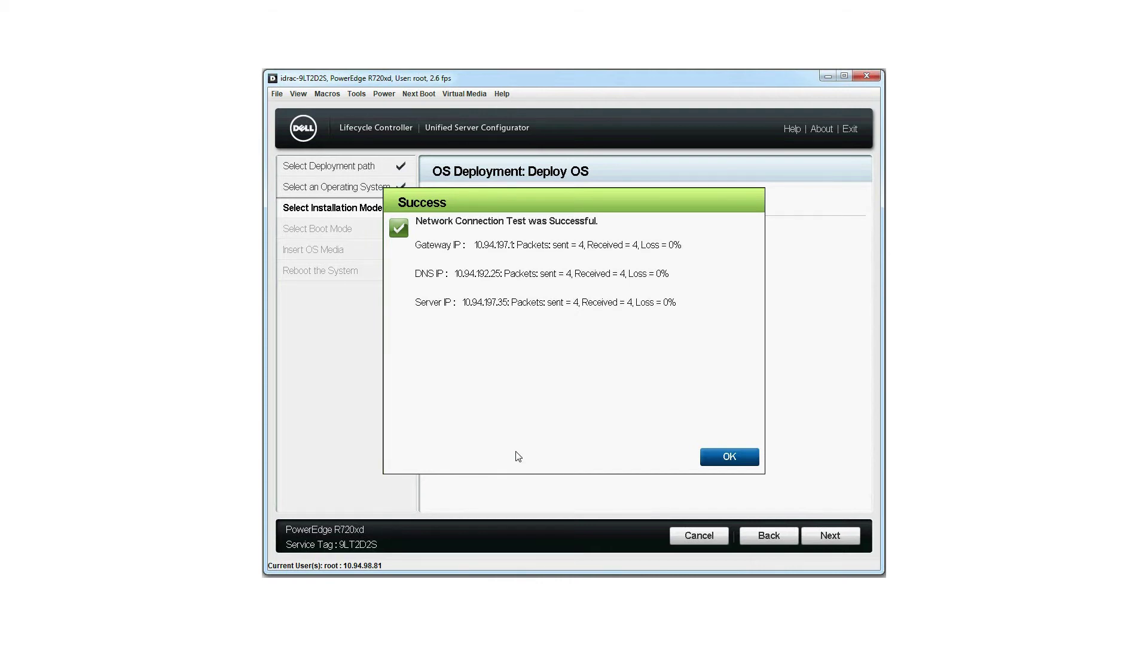
Step: Acknowledge the successful connection test and submit the configuration file for import
{"action": "left_click", "coordinate": [729, 458]}
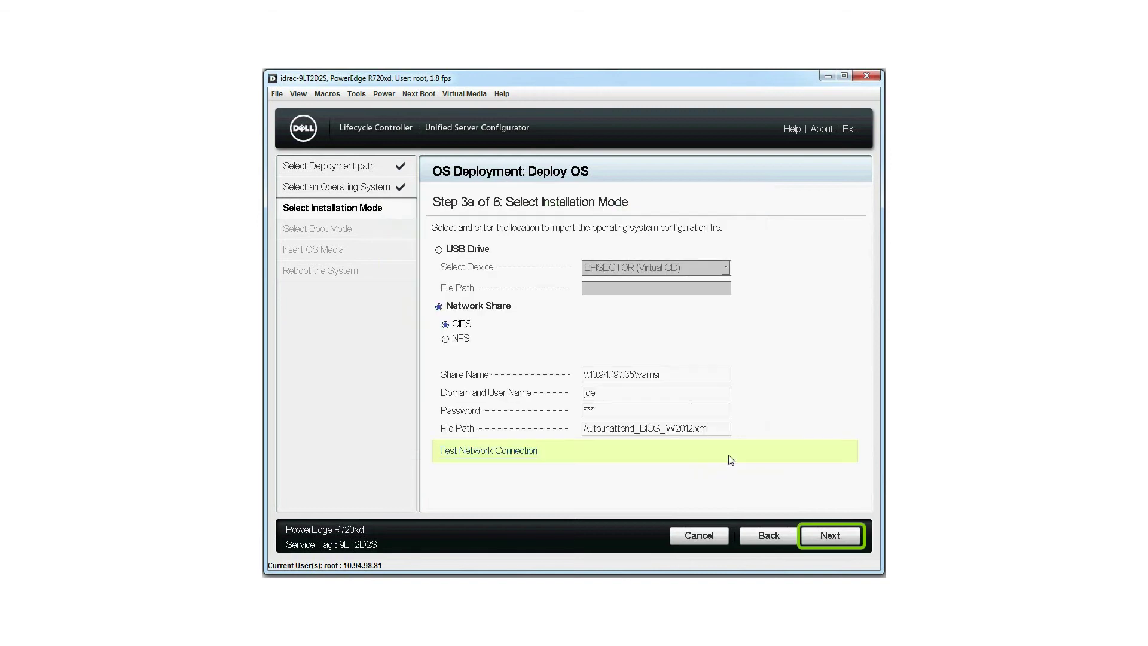
{"action": "left_click", "coordinate": [829, 537]}
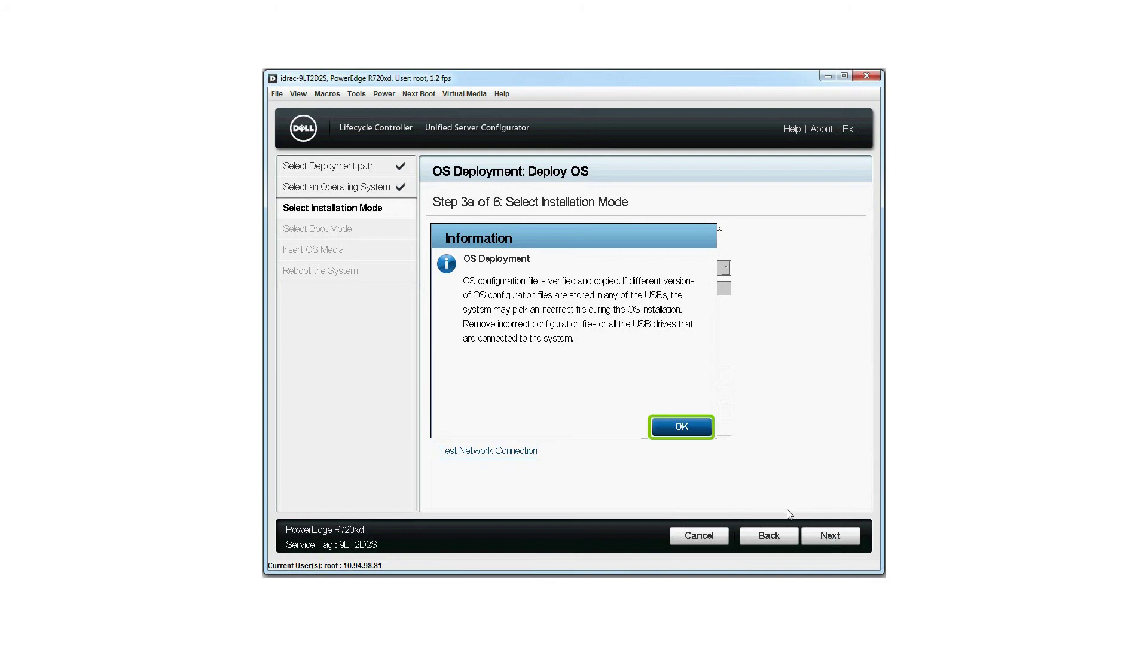
Step: Acknowledge that the OS configuration file was verified and copied
{"action": "left_click", "coordinate": [686, 431]}
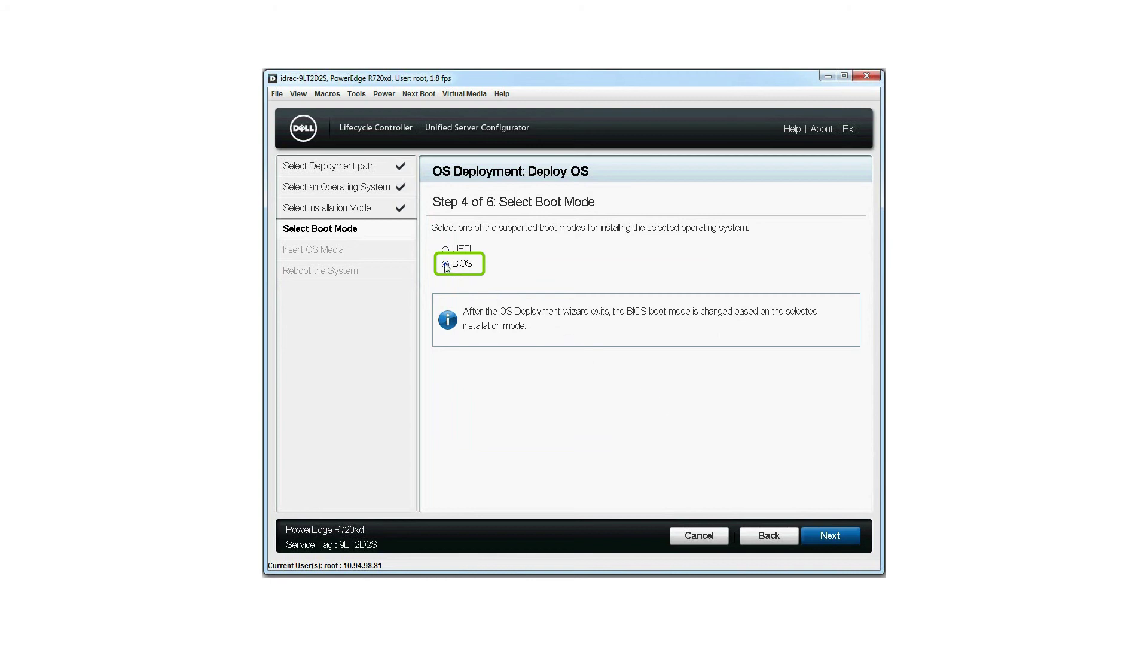
Step: Continue with BIOS as the installation boot mode
{"action": "left_click", "coordinate": [829, 538]}
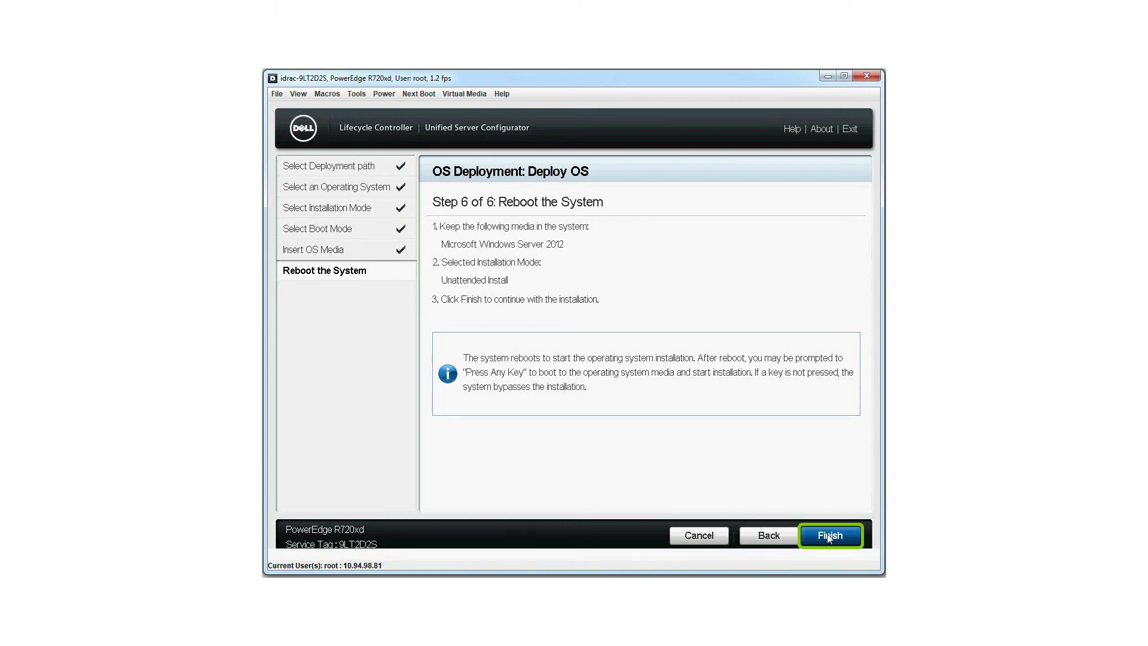
Step: Finish the wizard so the server reboots and starts installing Windows Server 2012
{"action": "left_click", "coordinate": [829, 537]}
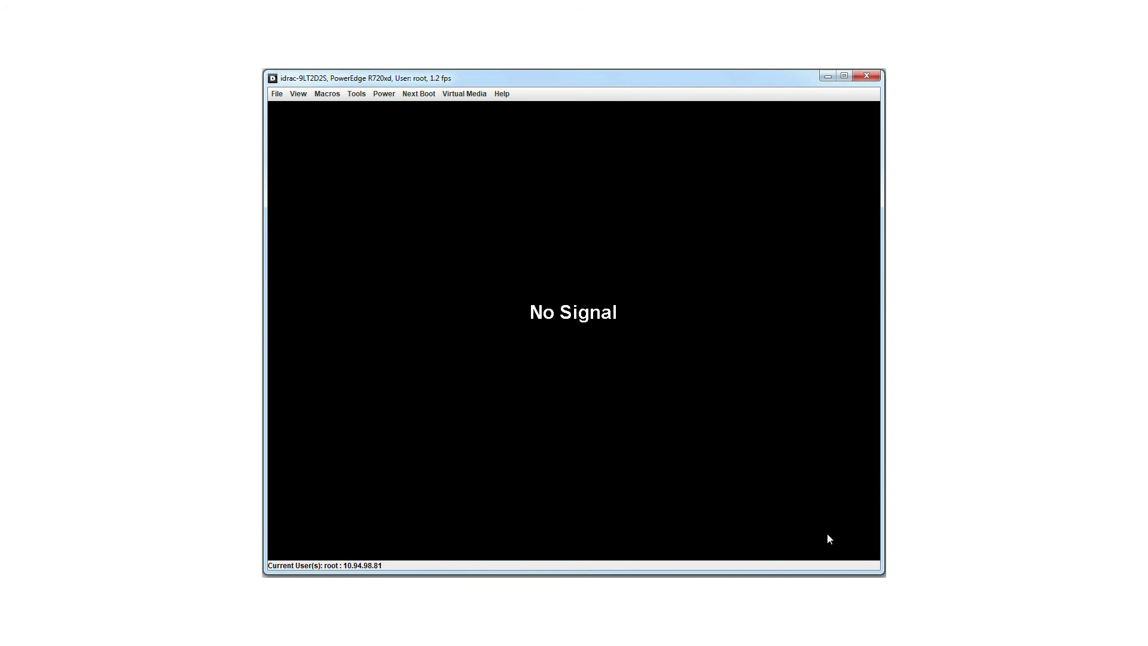